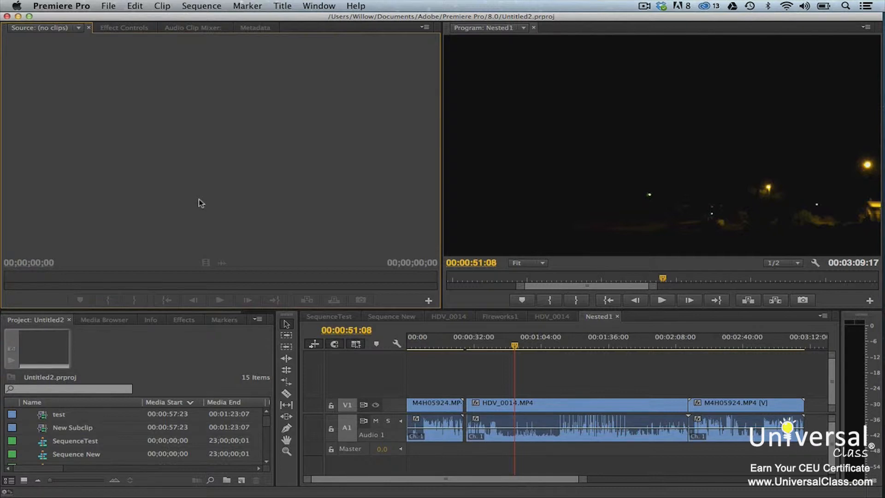
Step: Examine the Motion settings of the HDV_0014.MP4 clip in its effect controls
left_click(534, 406)
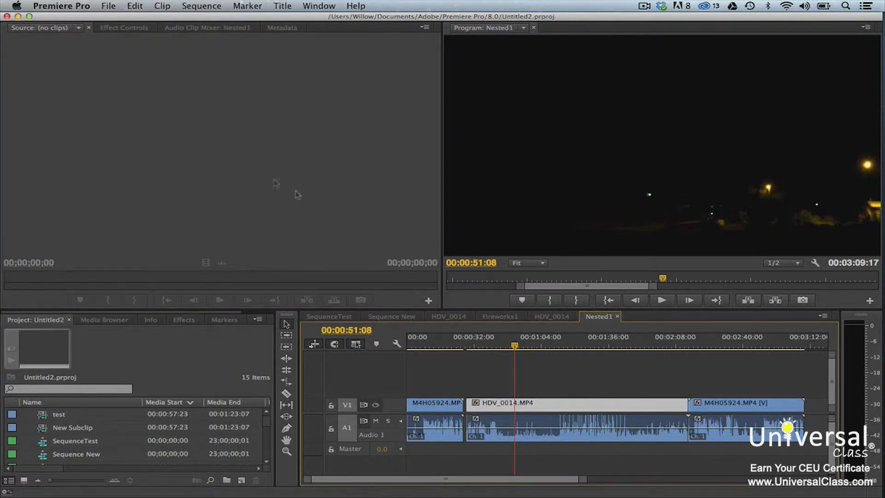
left_click(123, 28)
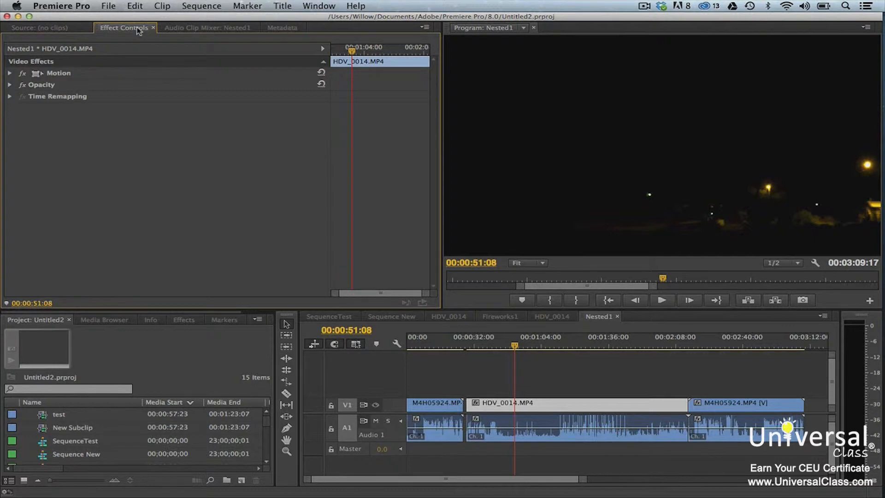
left_click(10, 74)
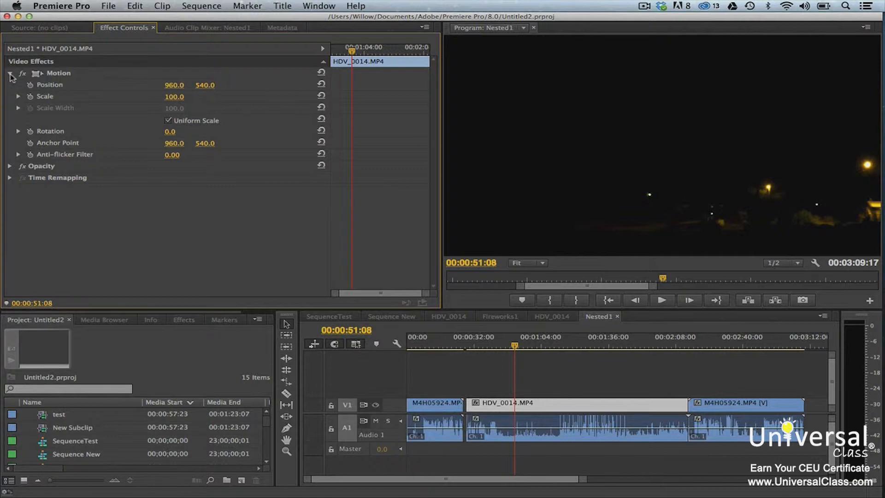
left_click(423, 359)
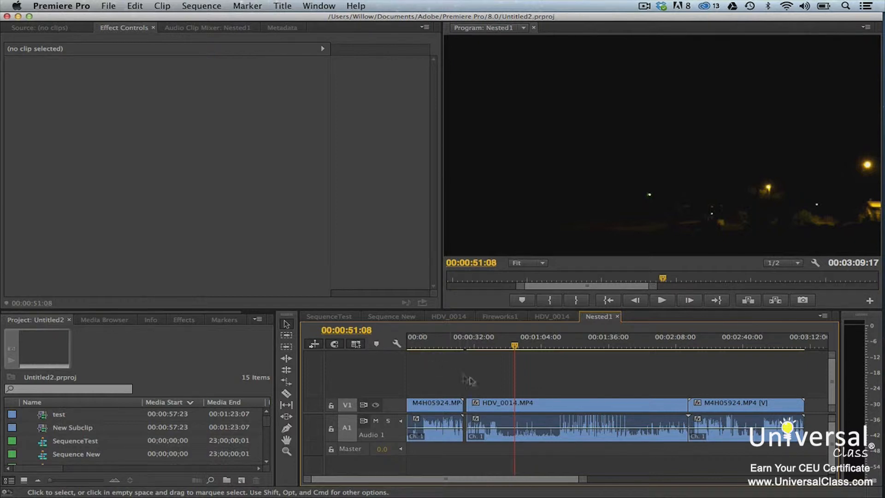
Step: Turn off Uniform Scale for the HDV_0014.MP4 clip and reduce its scale height
left_click(492, 407)
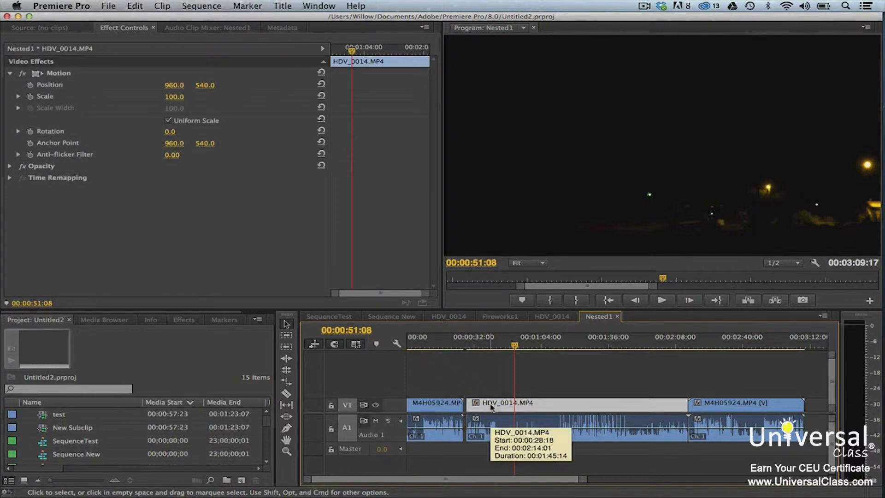
left_click(19, 97)
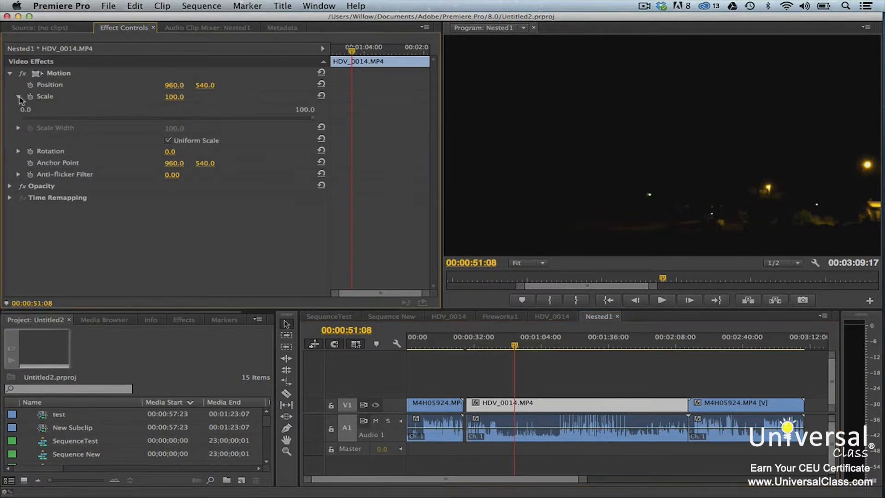
left_click(169, 141)
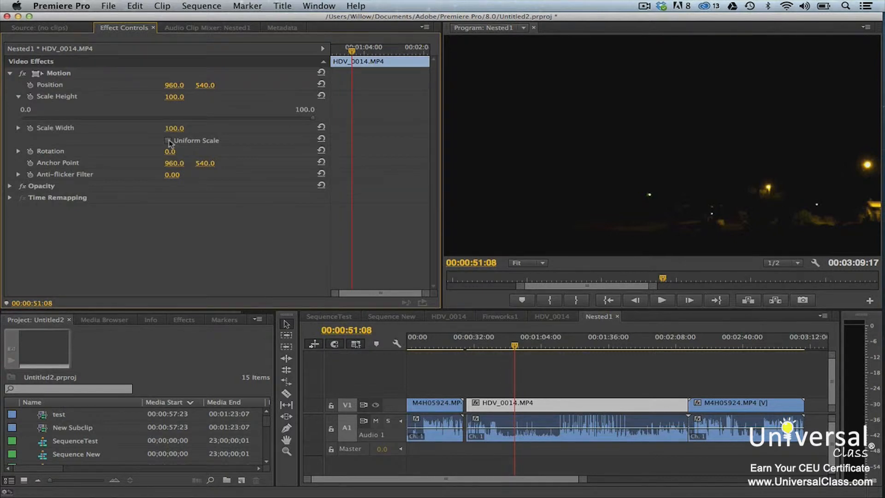
left_click_drag(315, 121, 231, 120)
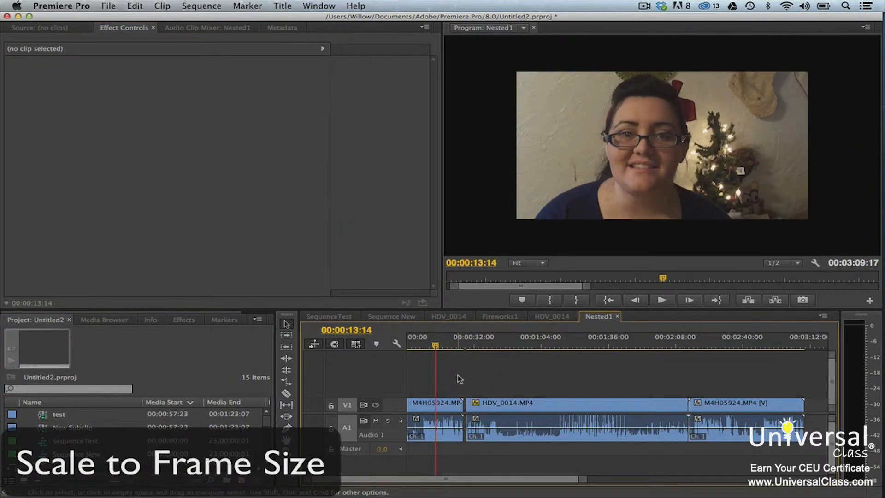
Step: Try scaling the first M4H05924.MP4 clip in the sequence to the frame size
left_click(455, 407)
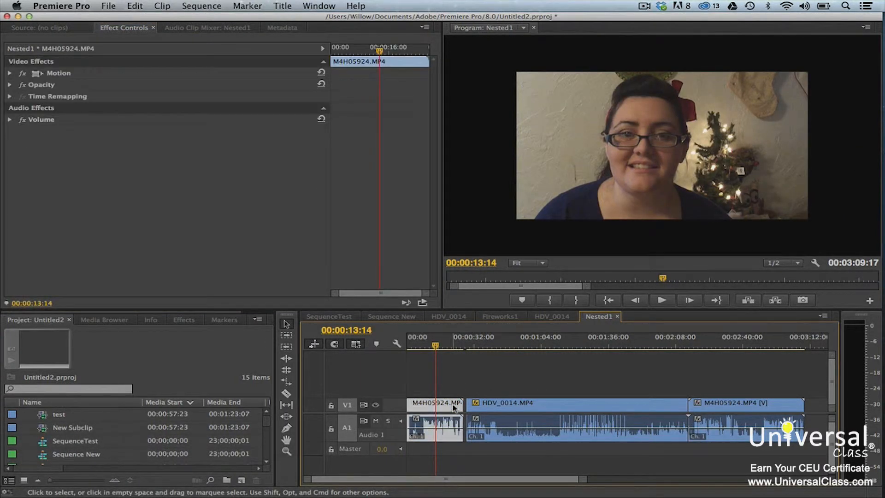
right_click(454, 407)
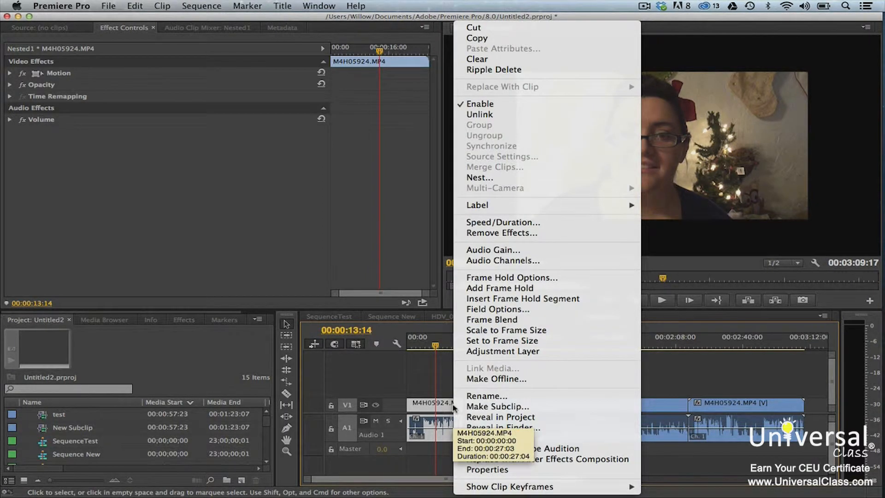
left_click(502, 330)
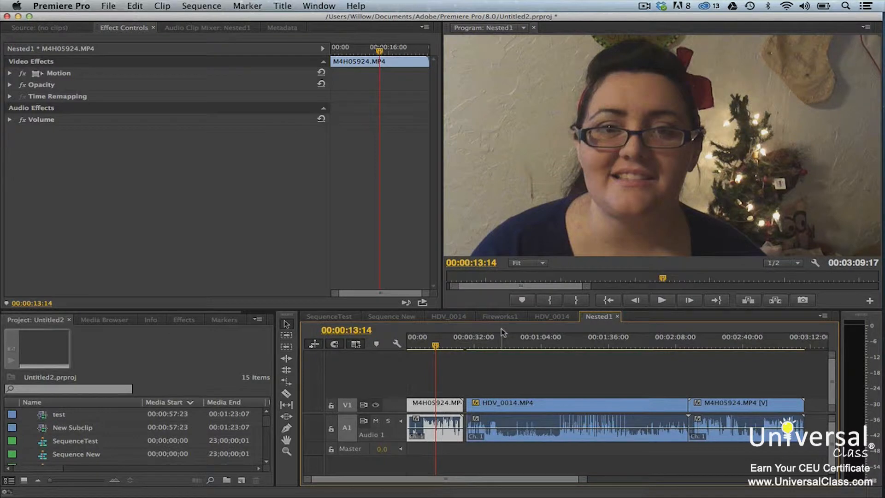
left_click(481, 379)
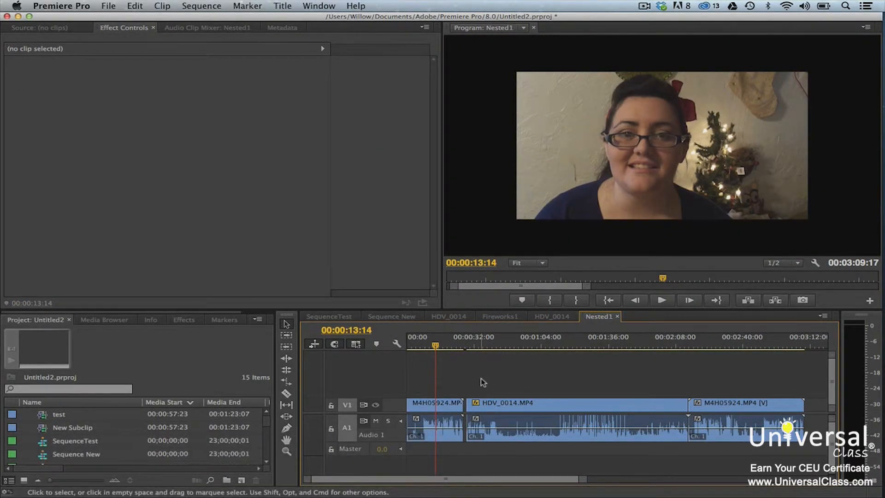
Step: Enable default scaling to frame size in the General preferences
left_click(87, 6)
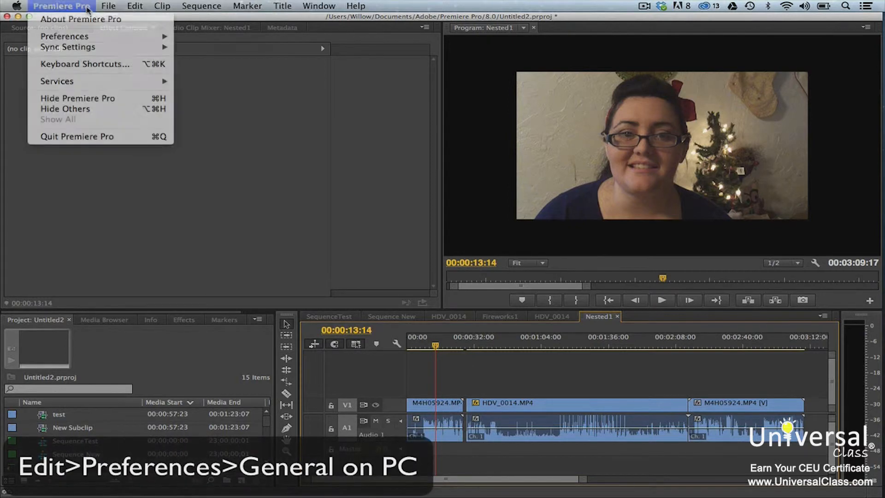
mouse_move(99, 38)
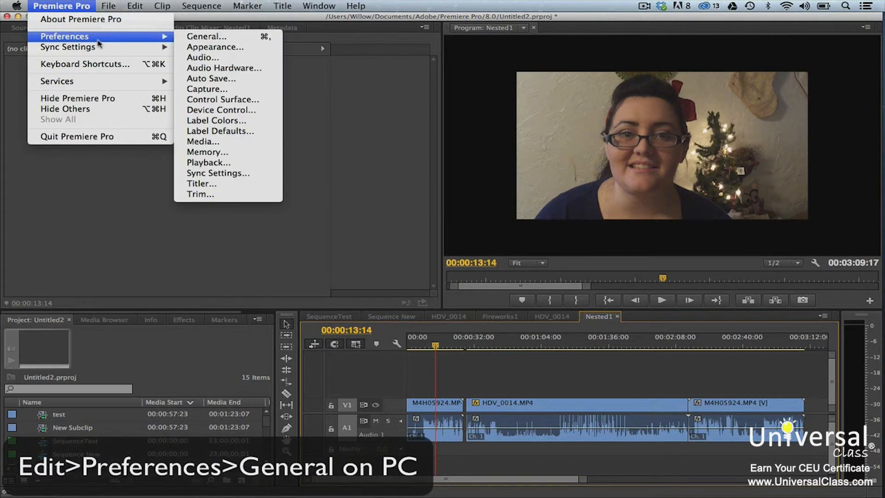
left_click(193, 39)
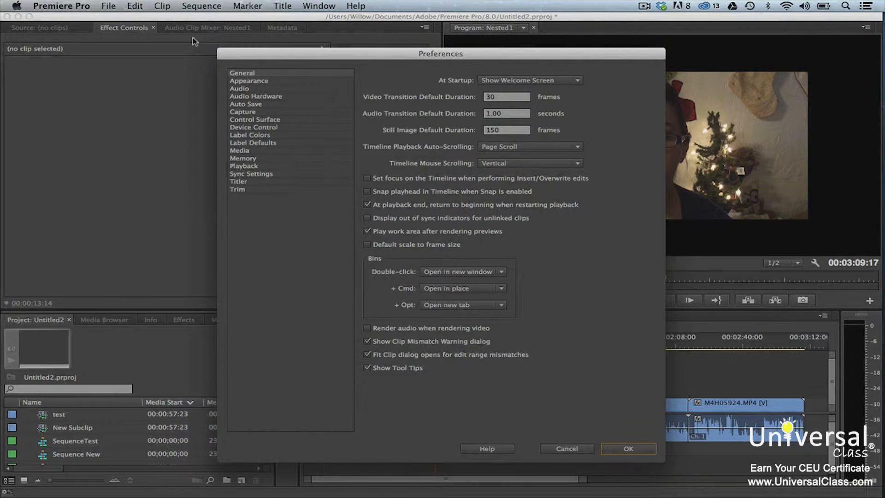
left_click(370, 247)
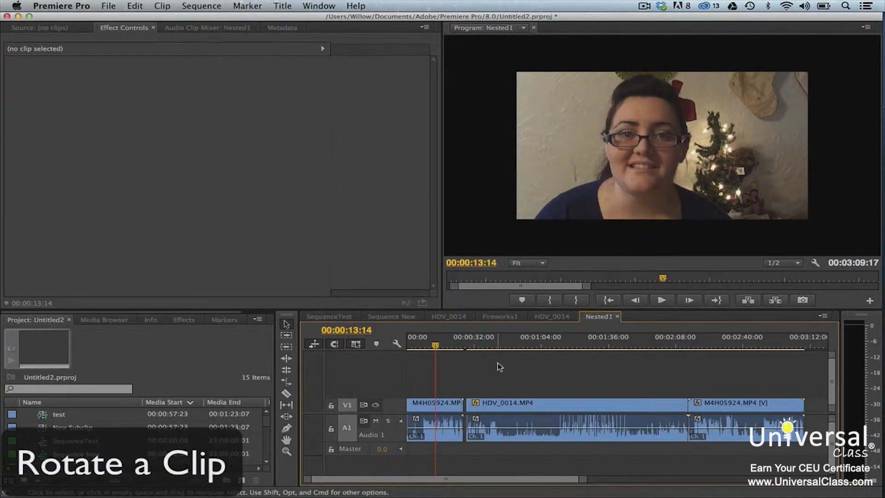
Step: Try rotating the first M4H05924.MP4 clip by 23°, undo it, and try a freehand rotation with the dial
left_click(456, 409)
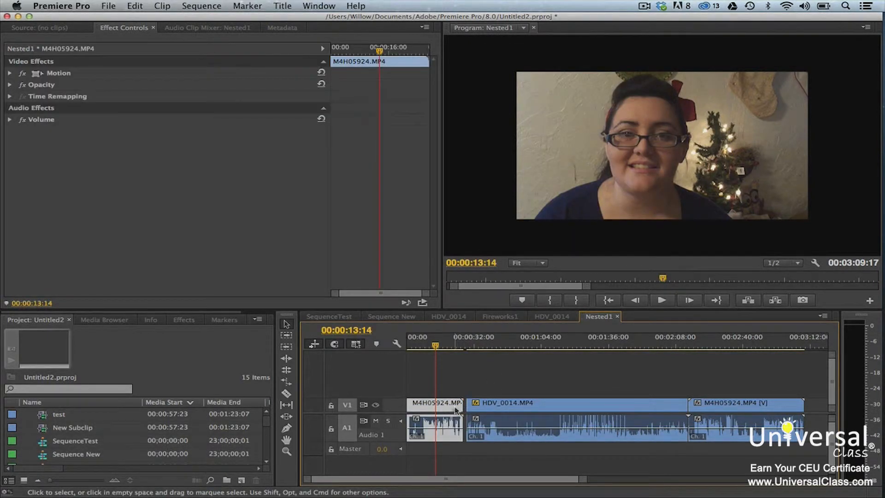
left_click(9, 74)
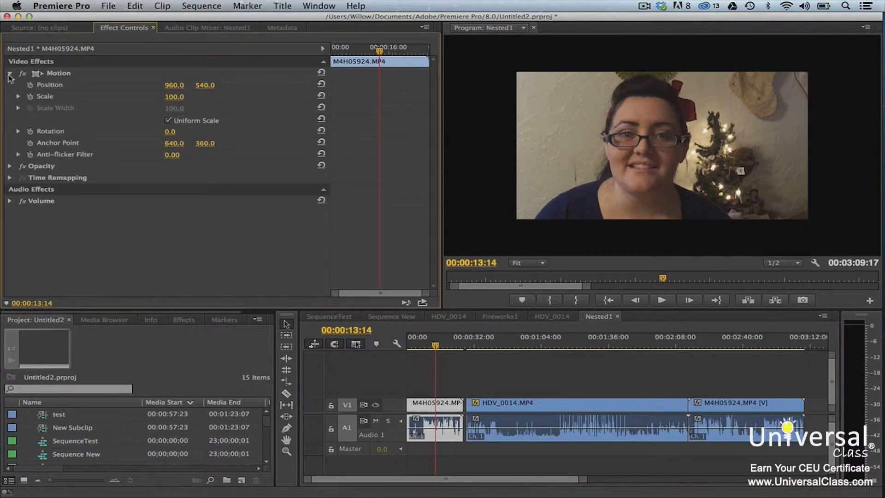
left_click(19, 132)
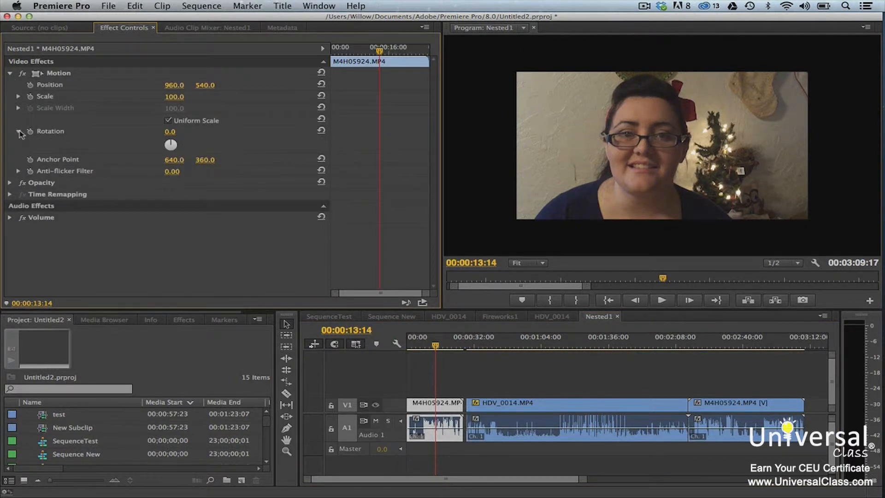
left_click(170, 132)
type("23")
key("Return")
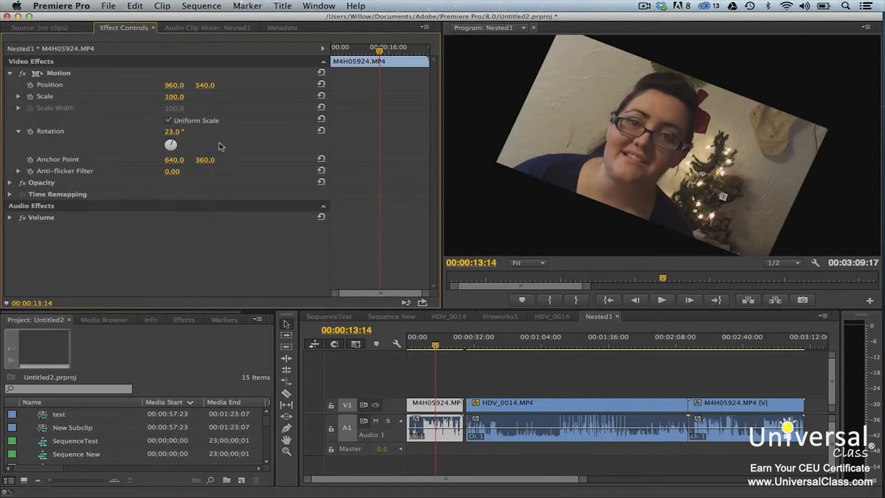
key("super+z")
left_click_drag(172, 146, 163, 125)
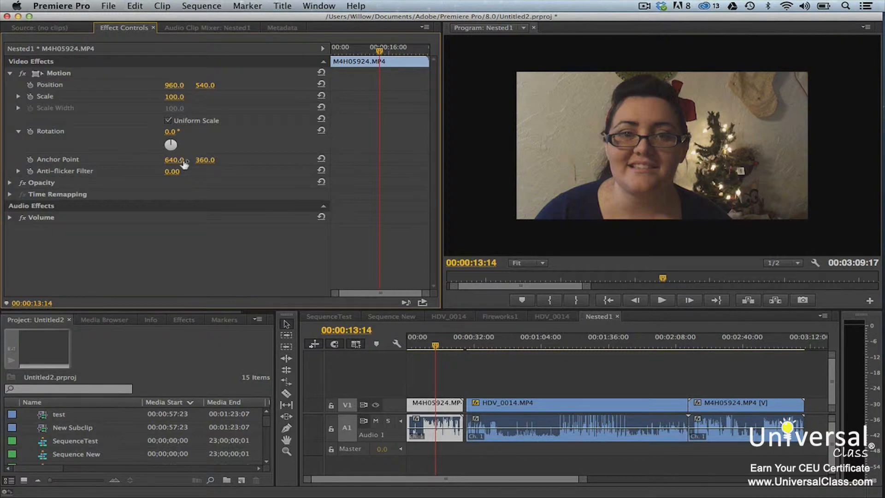
Step: Try shifting the first clip's horizontal anchor point and position values
left_click_drag(174, 160, 261, 160)
mouse_move(174, 88)
left_mouse_down()
mouse_move(222, 87)
mouse_move(166, 86)
left_mouse_up()
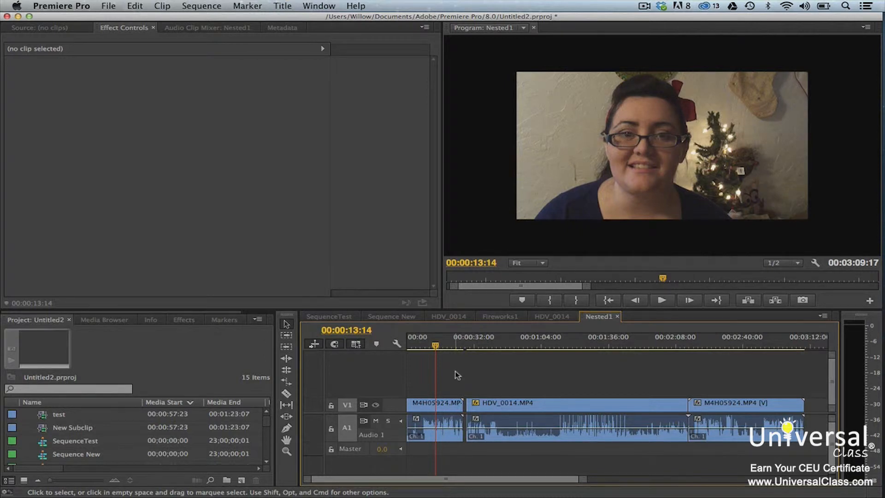
Step: Show video keyframes in the timeline and expand the V1 track
left_click(396, 343)
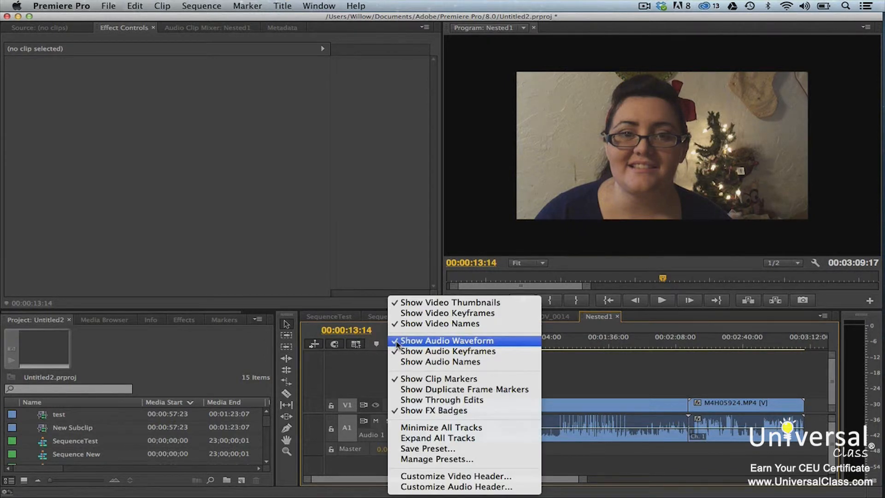
left_click(397, 314)
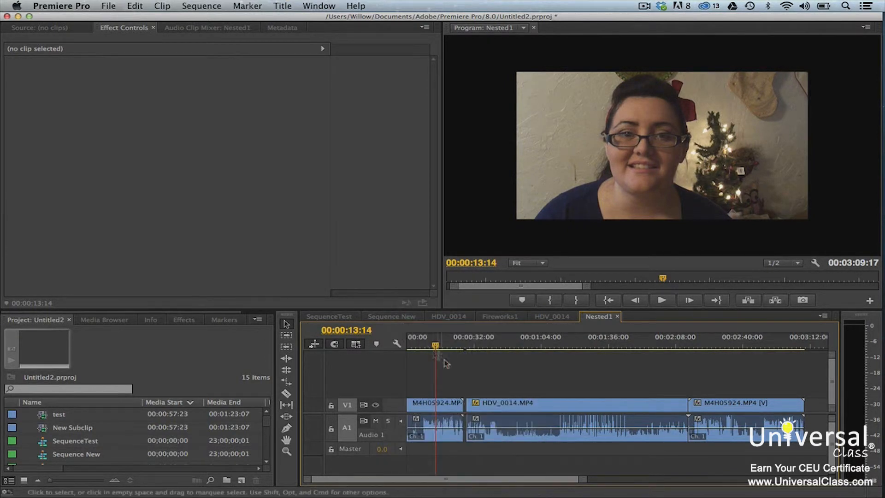
double_click(394, 405)
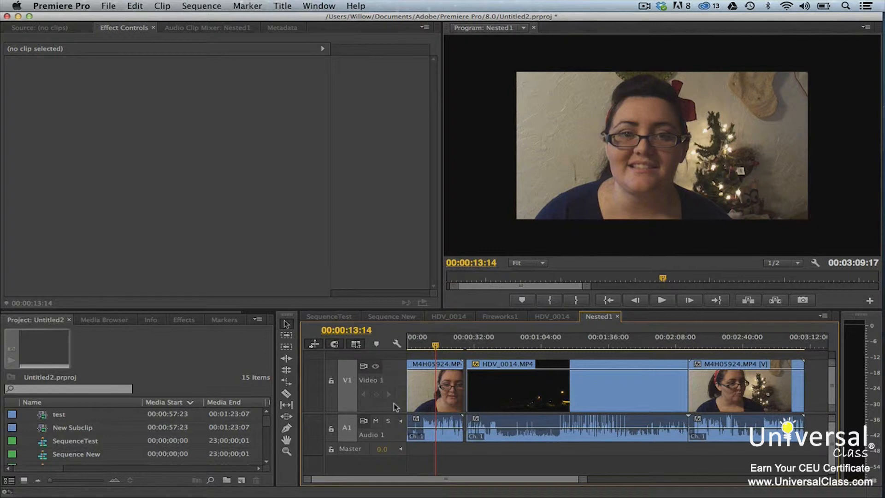
Step: Try a fade-in on the first M4H05924.MP4 clip with two opacity keyframes on V1, lowering the one at the clip's start
left_click(424, 345)
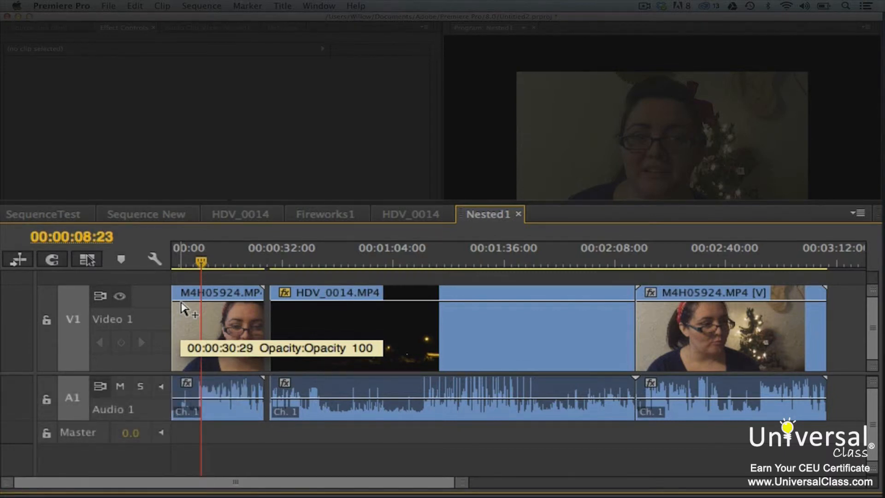
left_click(182, 302, "super")
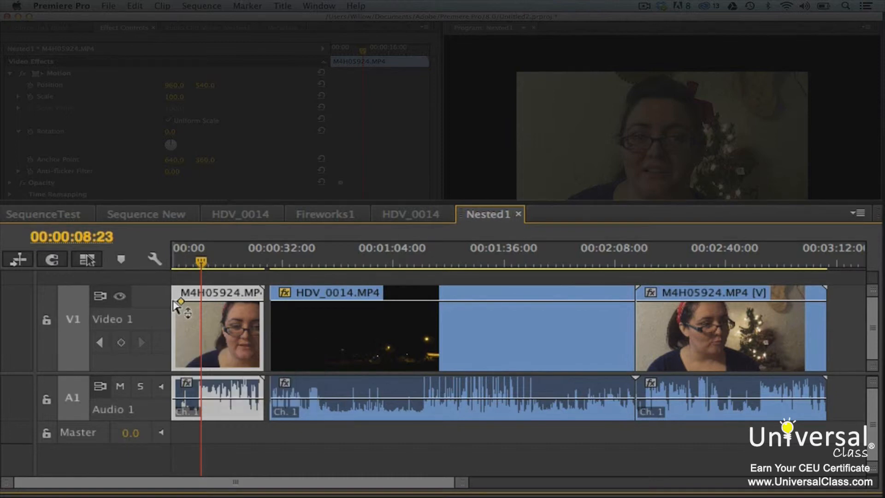
left_click(173, 301, "super")
left_click_drag(172, 301, 173, 365)
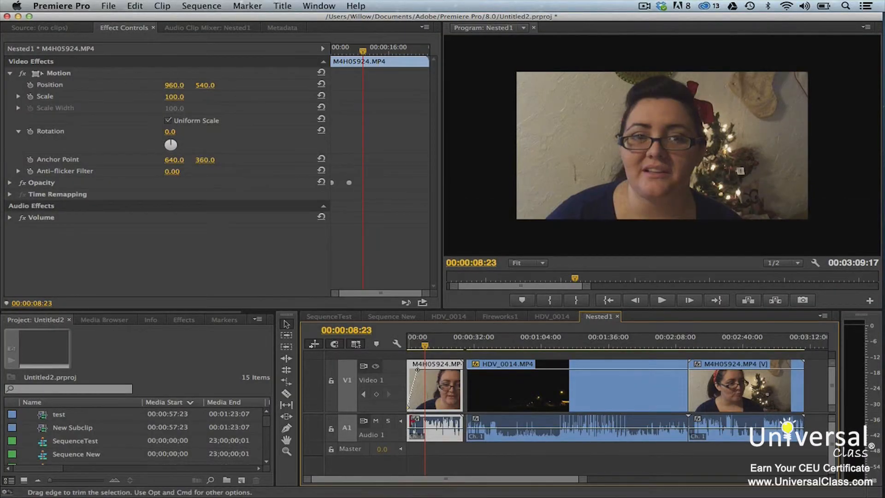
Step: Play the sequence from the beginning to preview the first clip's opacity fade-in
left_click_drag(425, 348, 408, 349)
key("space")
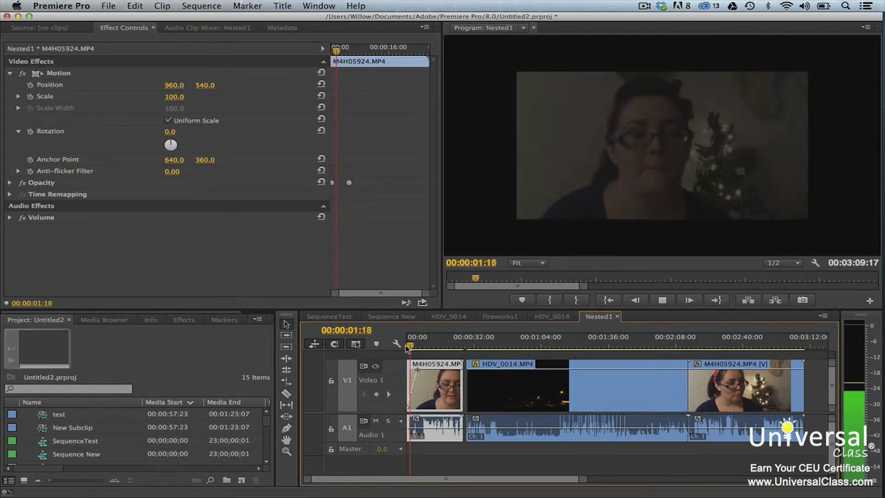
key("space")
key("space")
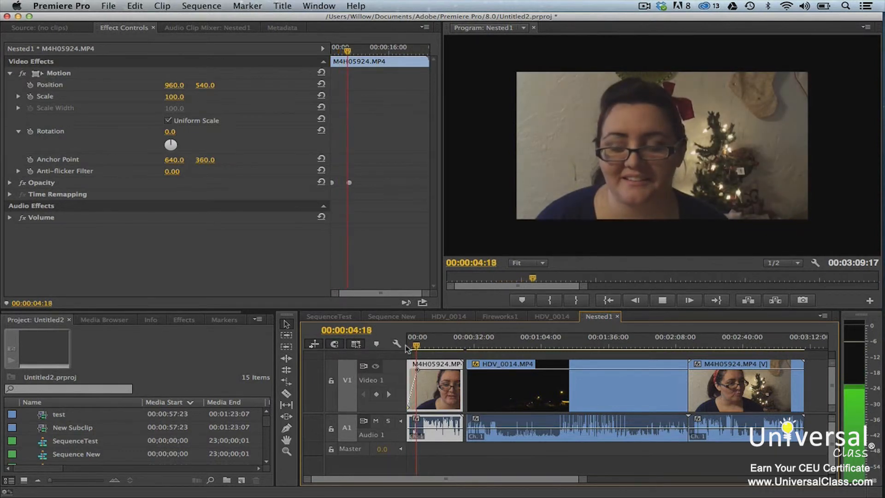
key("space")
left_click(547, 456)
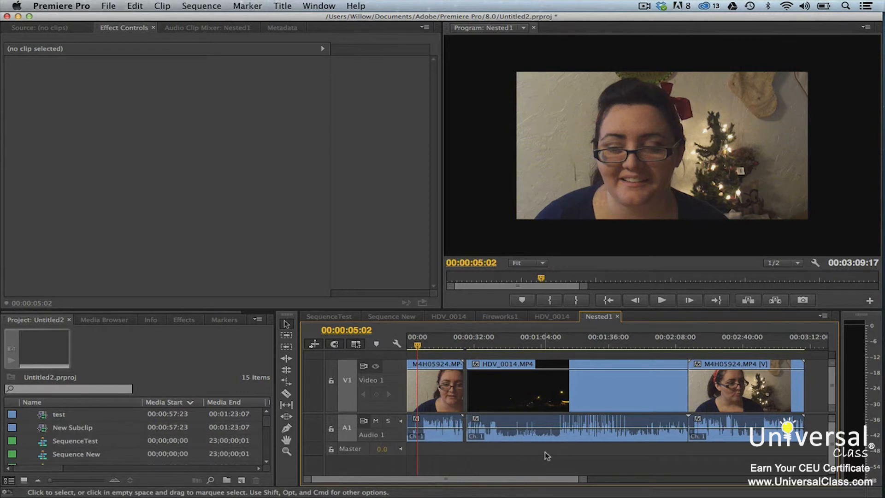
Step: Hide and show again the keyframe timeline view in the first M4H05924.MP4 clip's effect controls
left_click(454, 388)
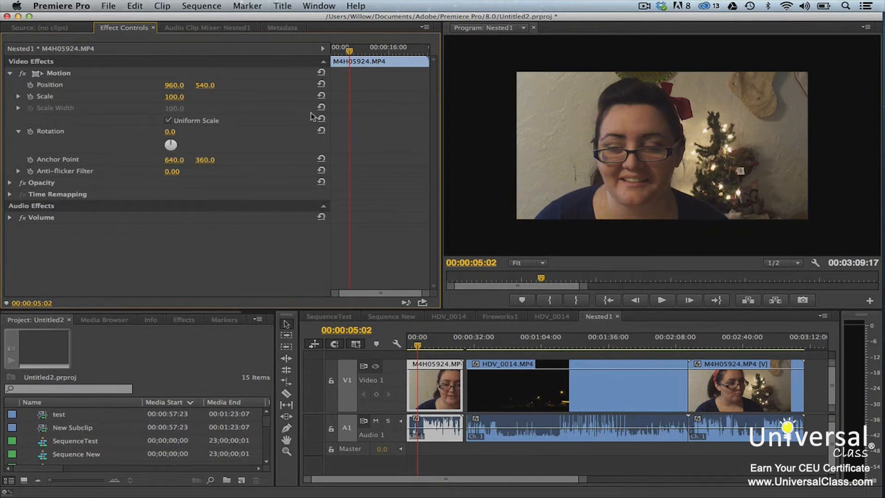
left_click(323, 50)
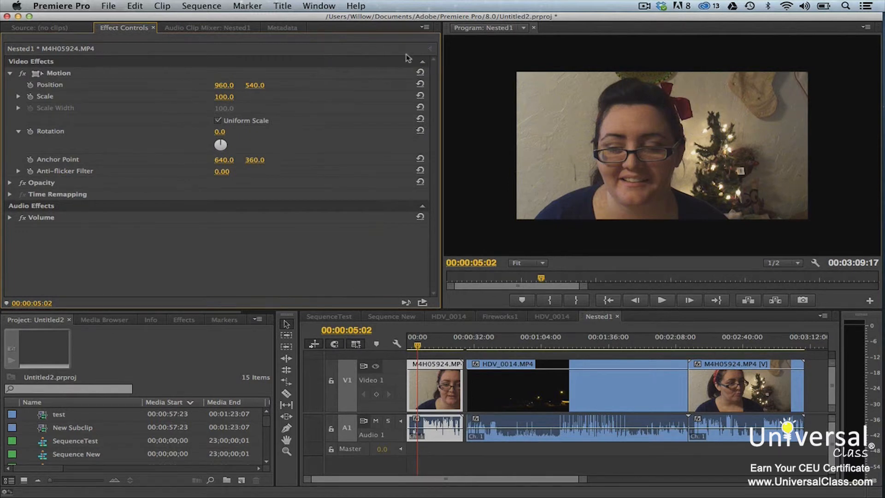
left_click(431, 48)
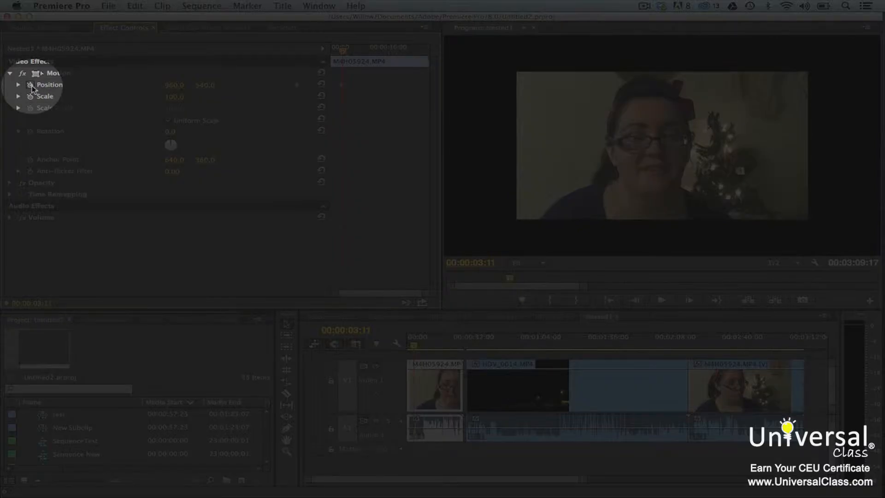
Step: Turn on keyframing for the first clip's Position and Scale at 00:00:03:11
left_click(31, 96)
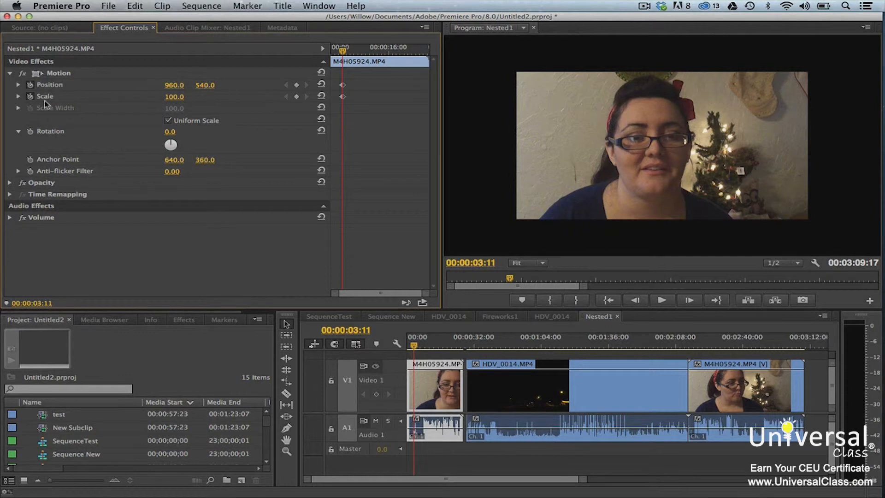
Step: Animate the first clip's Scale from 0 at 00:00:03:11 to 100 at 00:00:06:22, and play the animation from before the first keyframe
left_click_drag(174, 101, 126, 101)
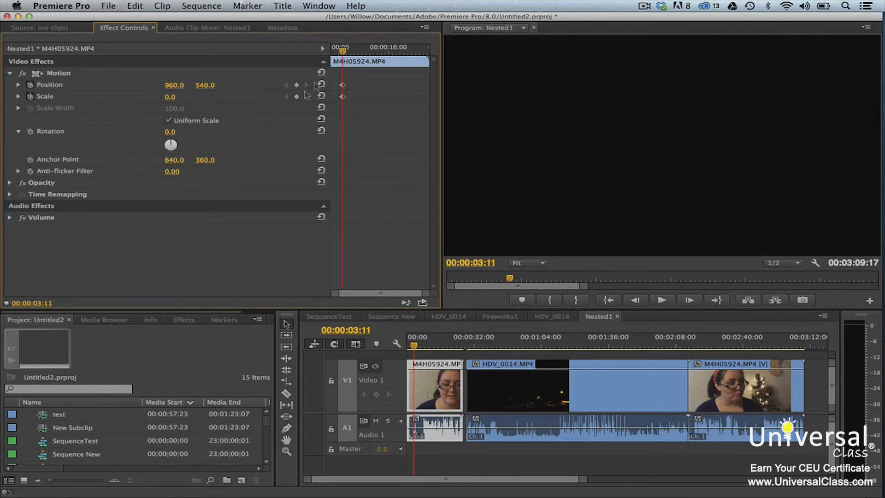
left_click_drag(342, 50, 355, 51)
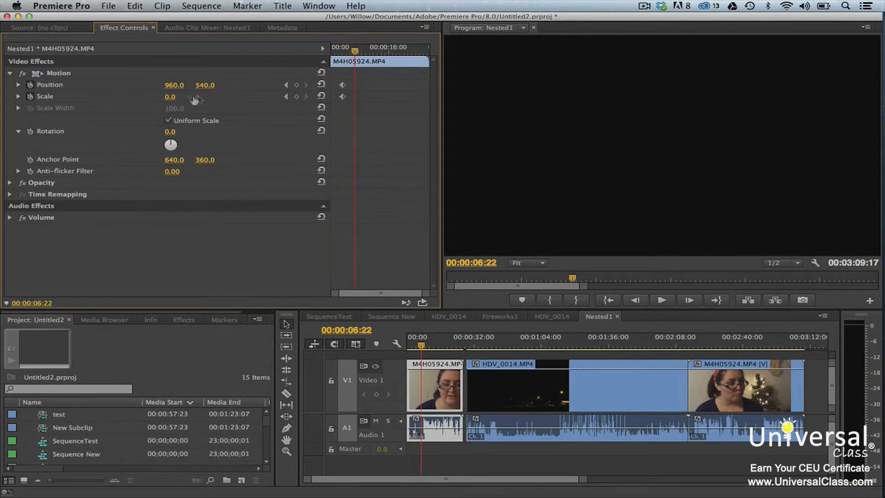
left_click_drag(170, 97, 216, 97)
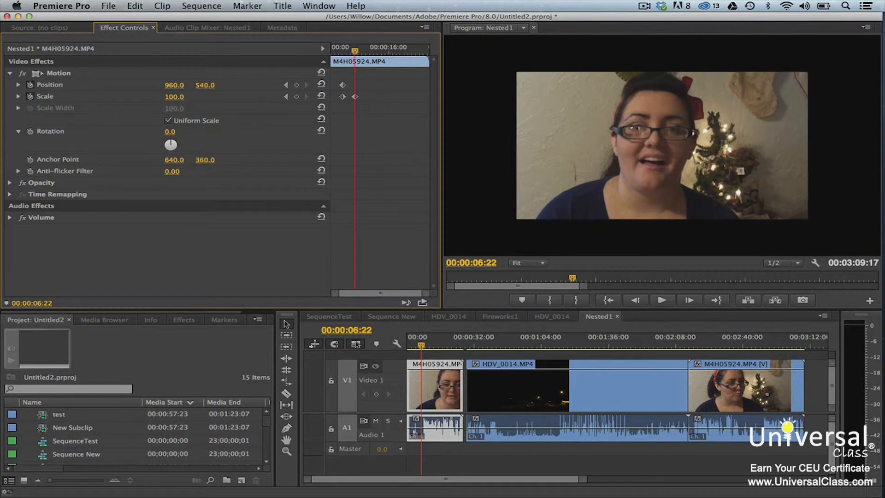
left_click_drag(354, 50, 338, 49)
key("space")
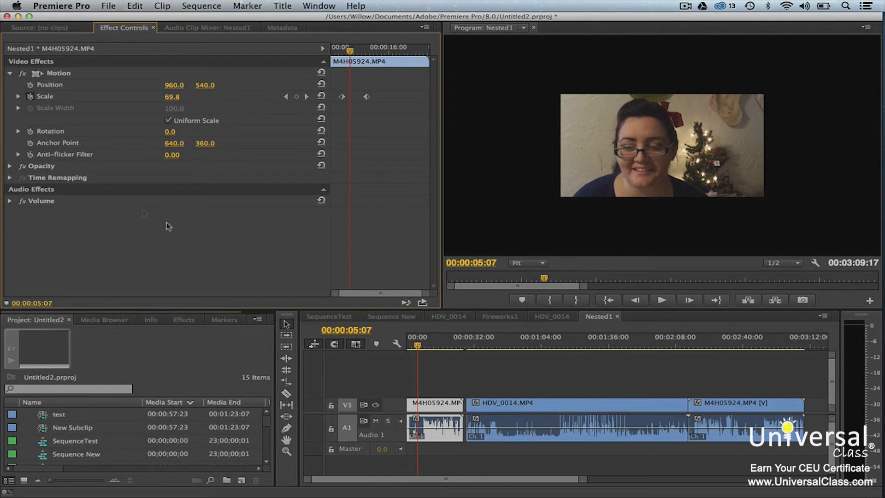
Step: Show the Scale value and velocity graphs of the first clip and lower the first keyframe's point on the value graph
left_click(19, 97)
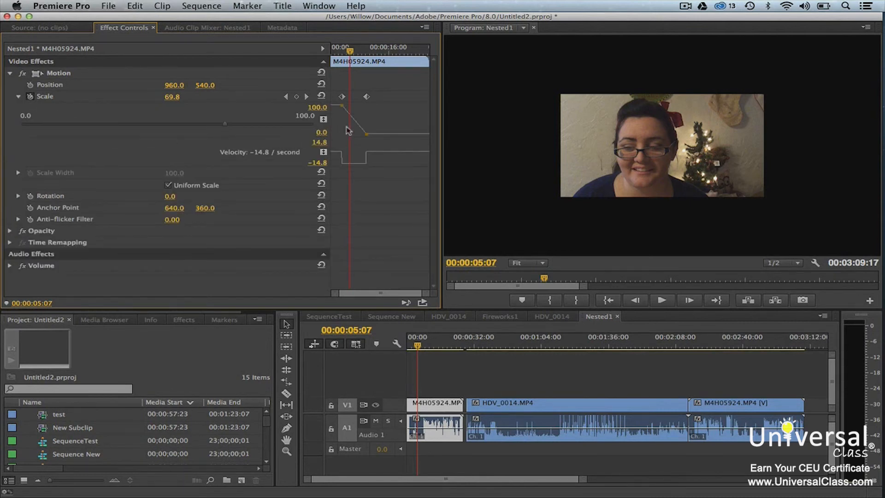
left_click(342, 107)
left_click_drag(342, 107, 341, 125)
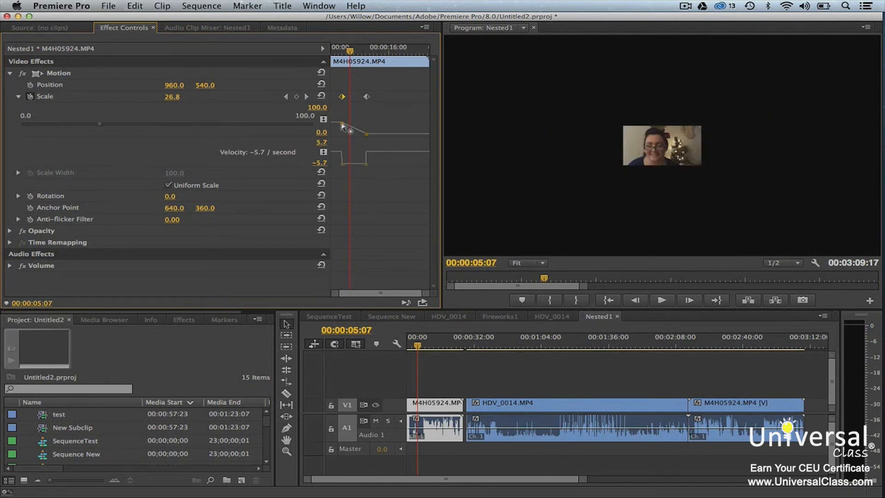